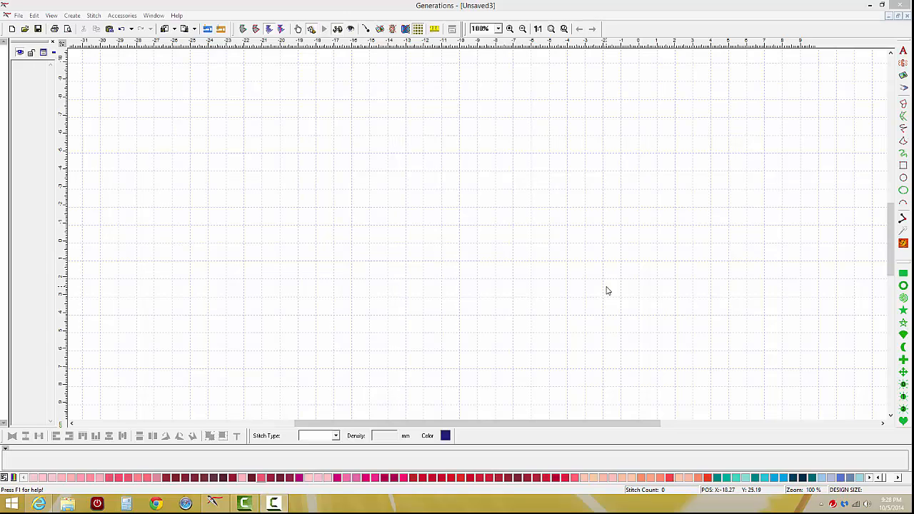
Draw a five-point star about 1.2 inches across with the N Polygon/Star tool and generate its stitches.
mouse_move(902, 262)
left_mouse_down()
mouse_move(807, 187)
mouse_move(767, 81)
mouse_move(846, 255)
mouse_move(902, 266)
left_mouse_up()
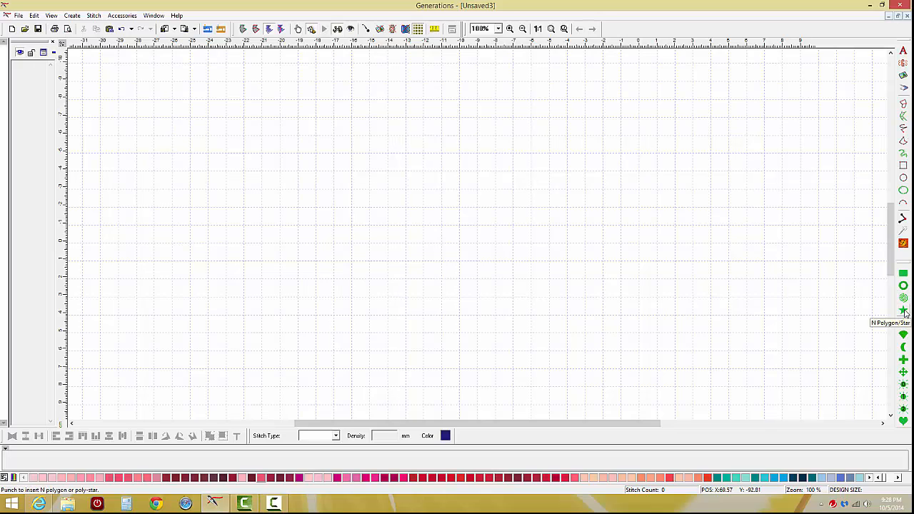
left_click(903, 311)
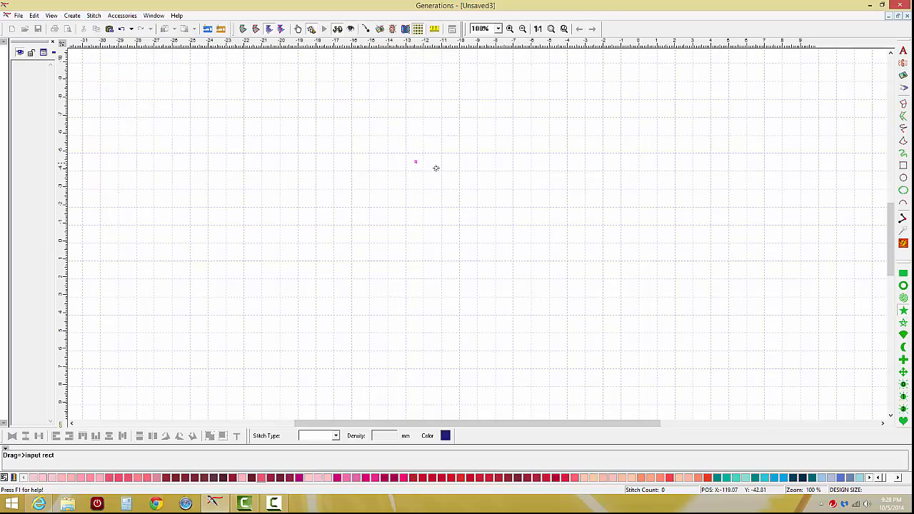
left_click_drag(435, 168, 486, 215)
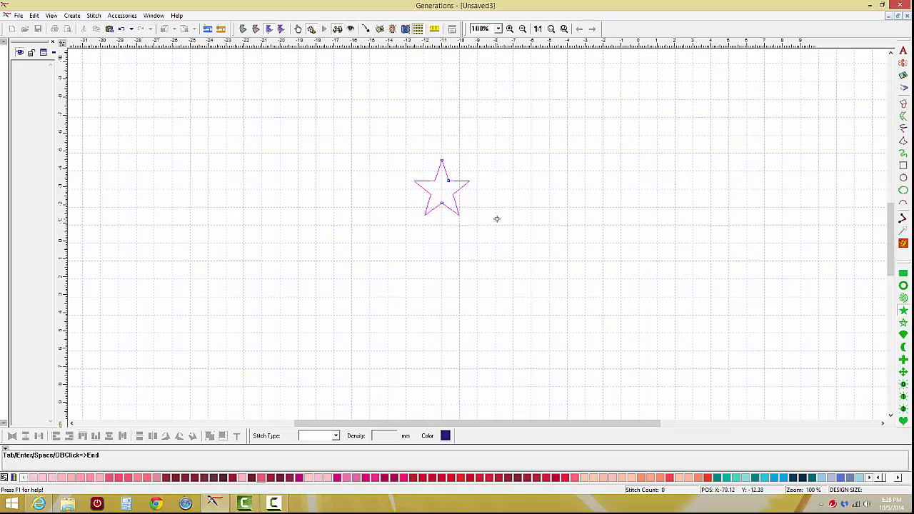
key("Return")
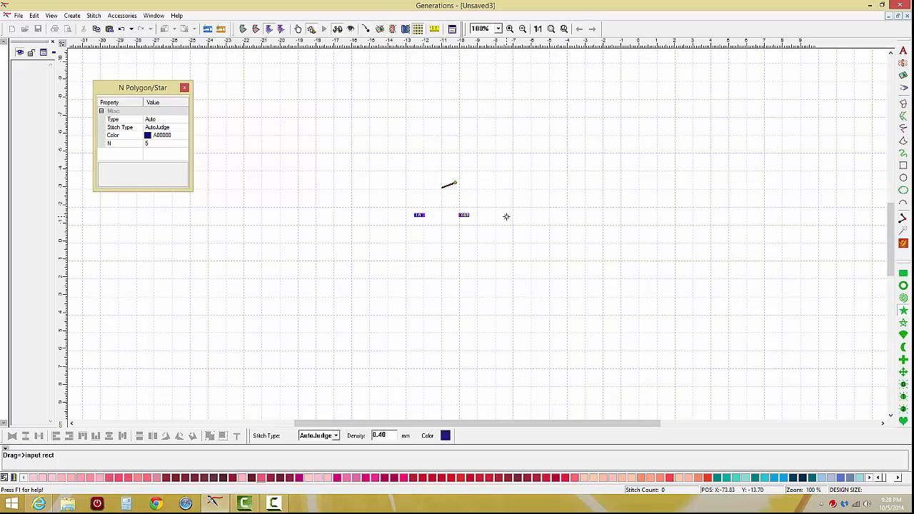
key("Escape")
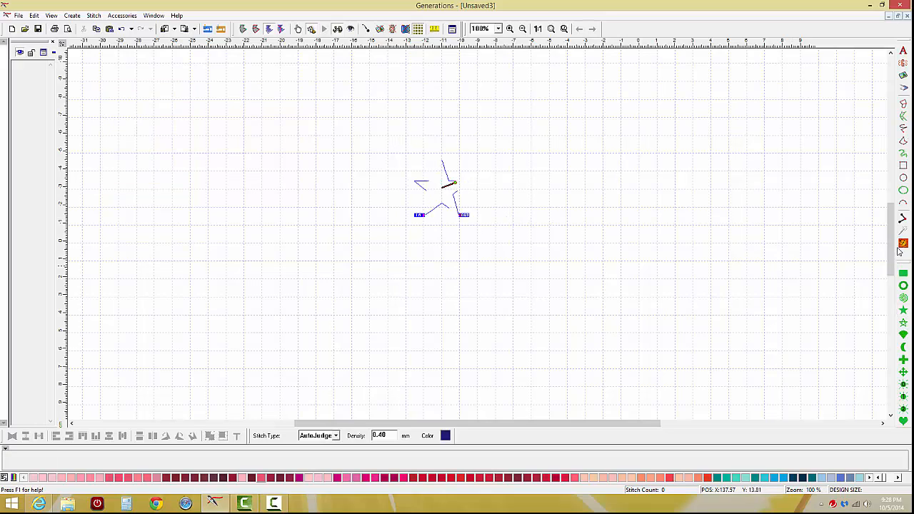
Save the star as a stamped pattern named 1star and delete it from the design.
left_click(504, 235)
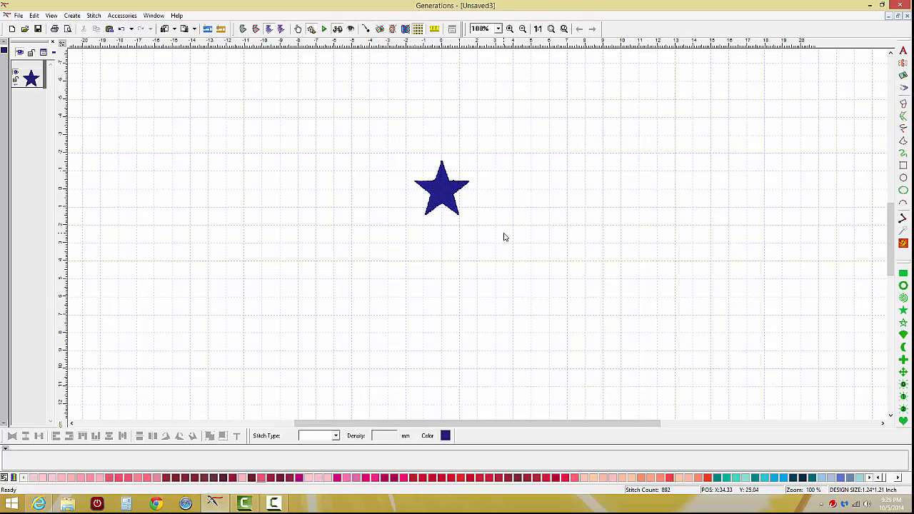
left_click(449, 190)
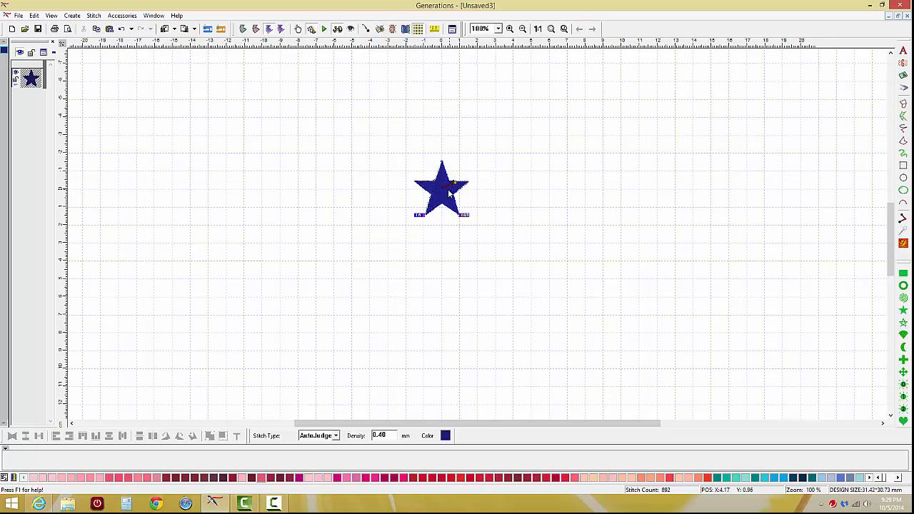
left_click(130, 19)
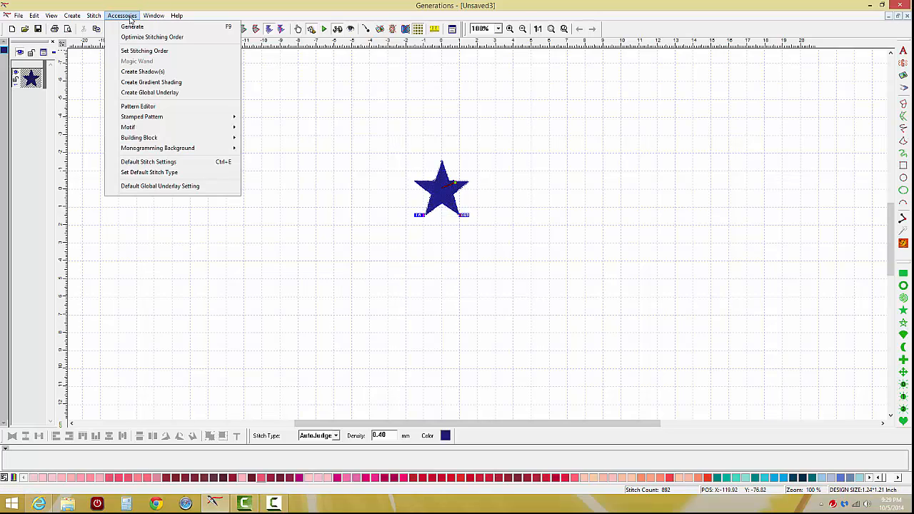
mouse_move(146, 116)
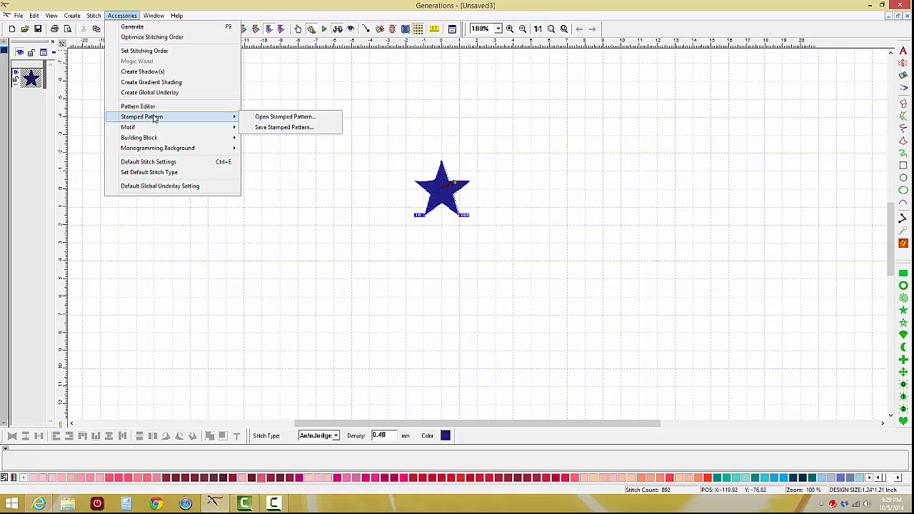
left_click(272, 128)
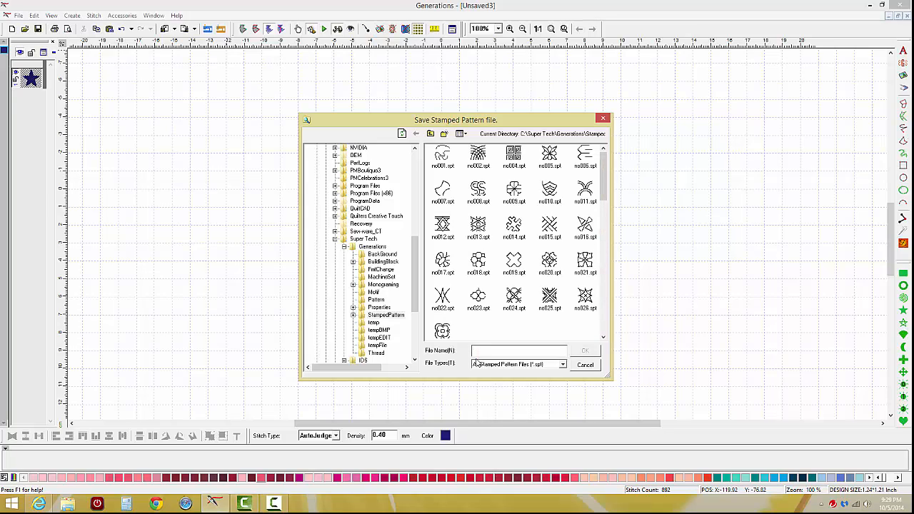
type("1star")
left_click(594, 352)
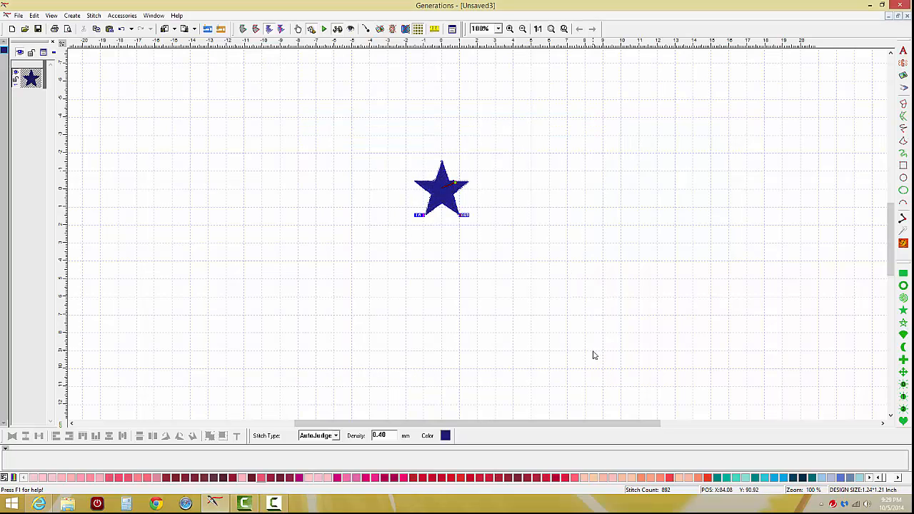
left_click(444, 189)
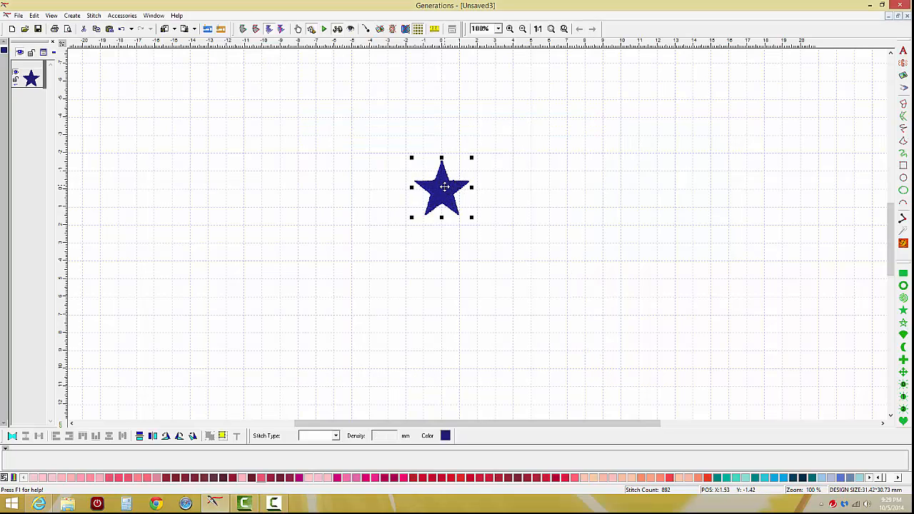
key("Delete")
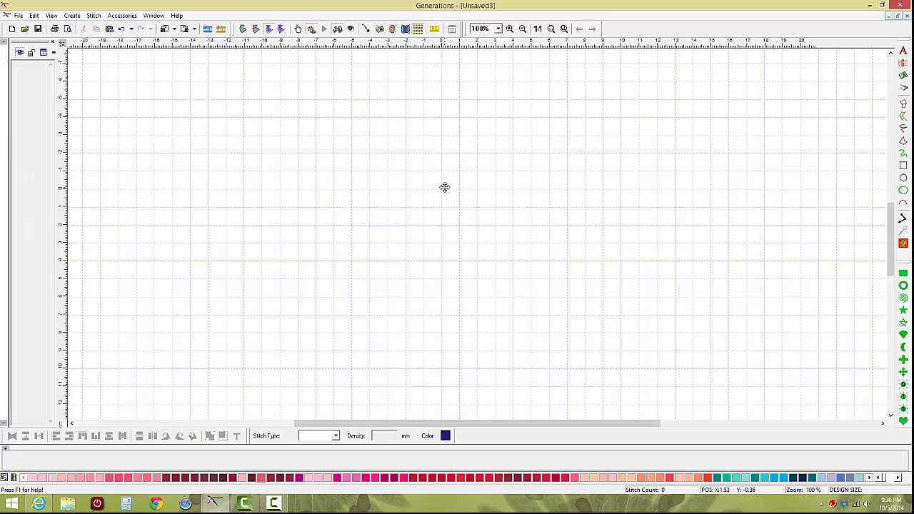
Draw a square about 4.11 inches on each side and colour it light blue.
left_click(903, 164)
mouse_move(327, 127)
left_mouse_down()
mouse_move(520, 219)
mouse_move(656, 312)
left_mouse_up()
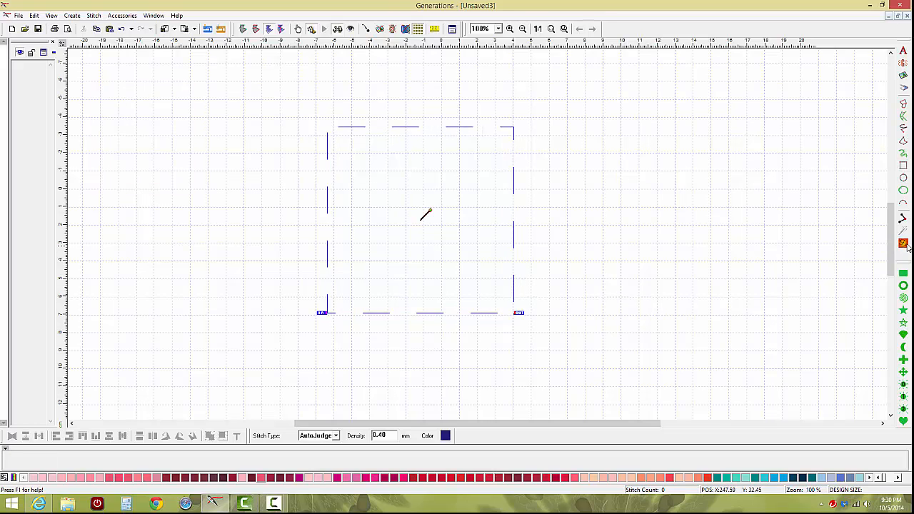
left_click(774, 478)
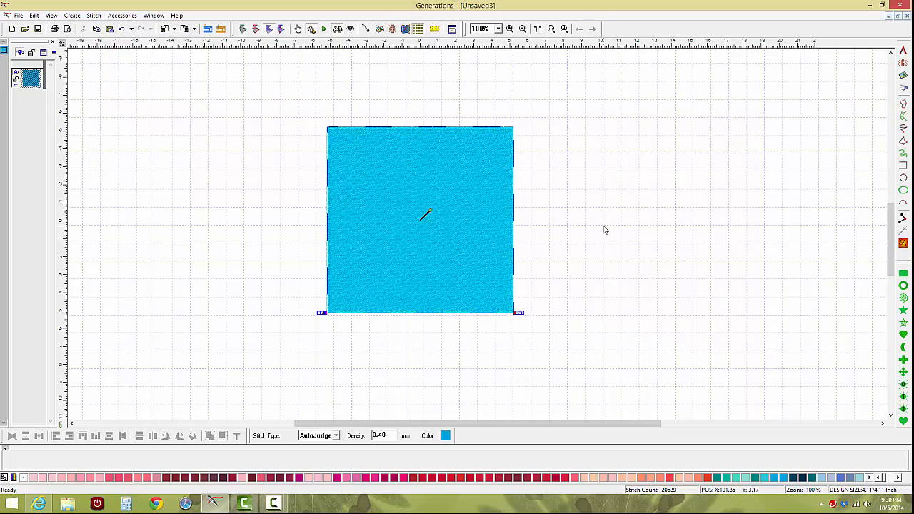
Set the square's stitch type to Complex Fill using a stamped pattern with the 1star element.
left_click(452, 29)
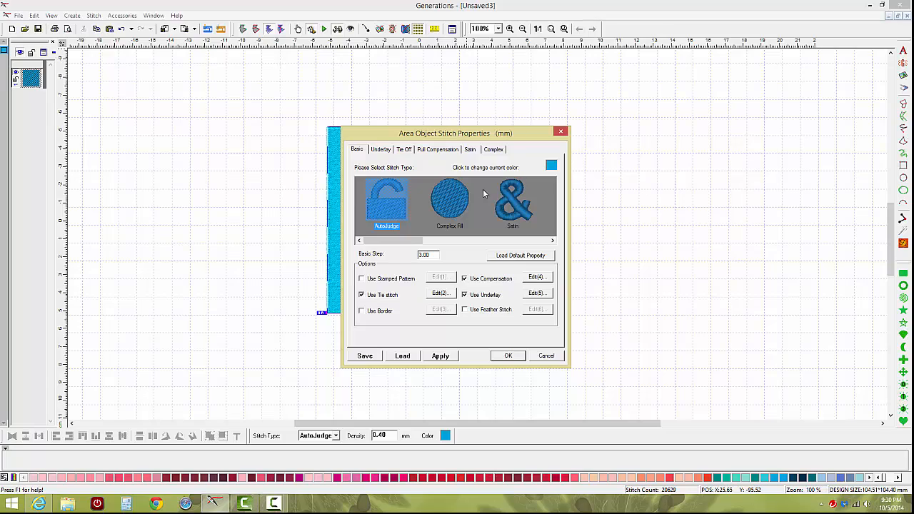
left_click(457, 207)
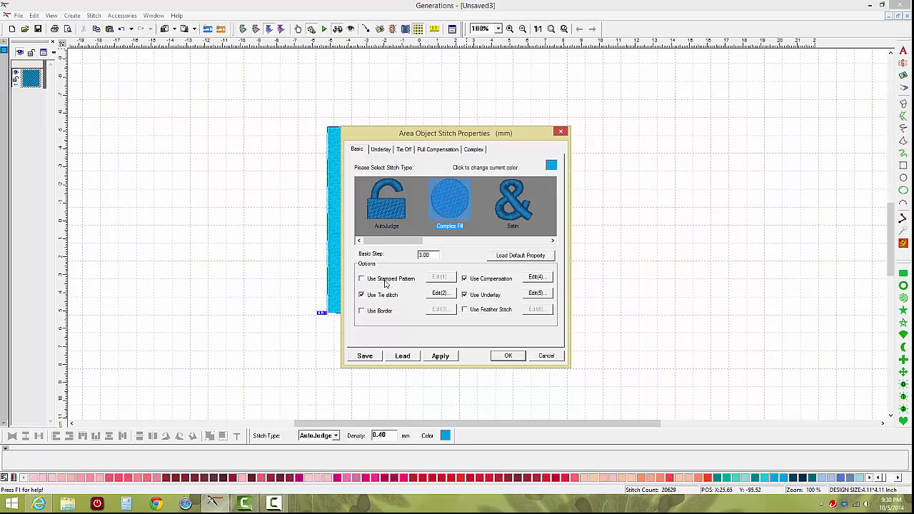
left_click(362, 279)
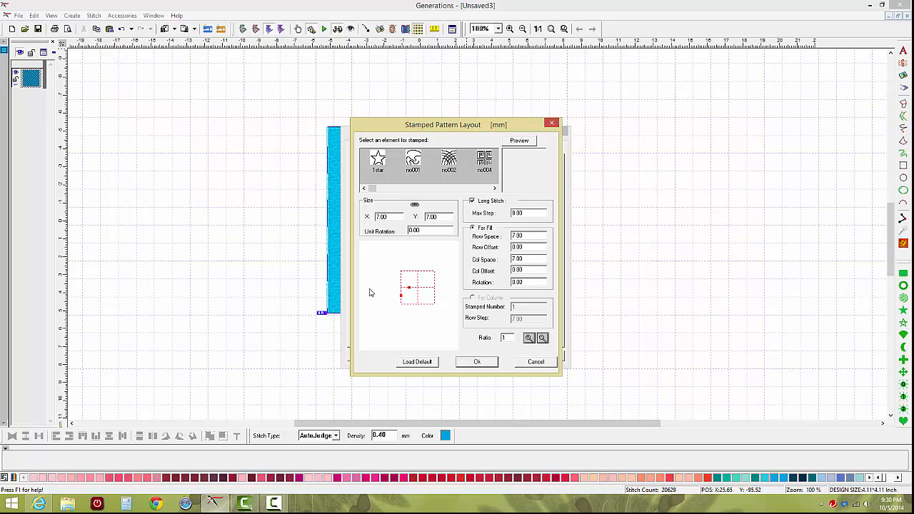
left_click(377, 161)
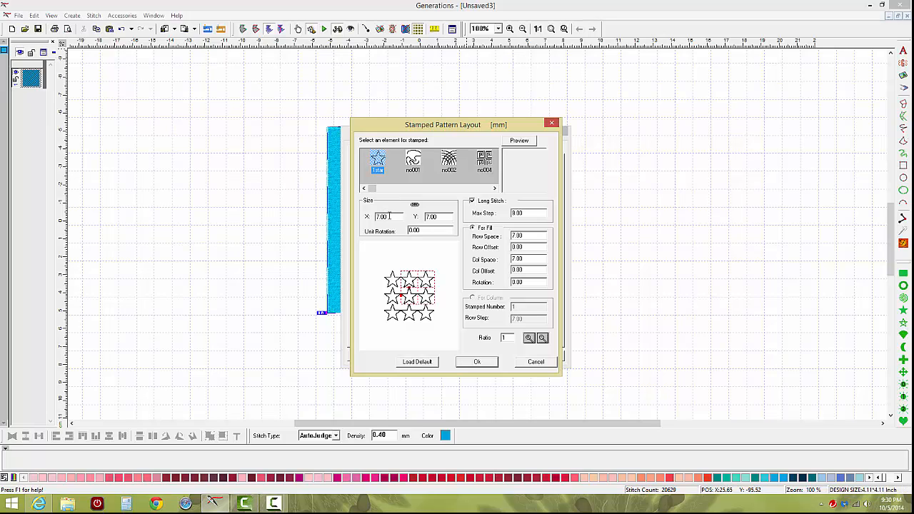
Set the star element's unit size to 9 by 9 mm.
double_click(389, 216)
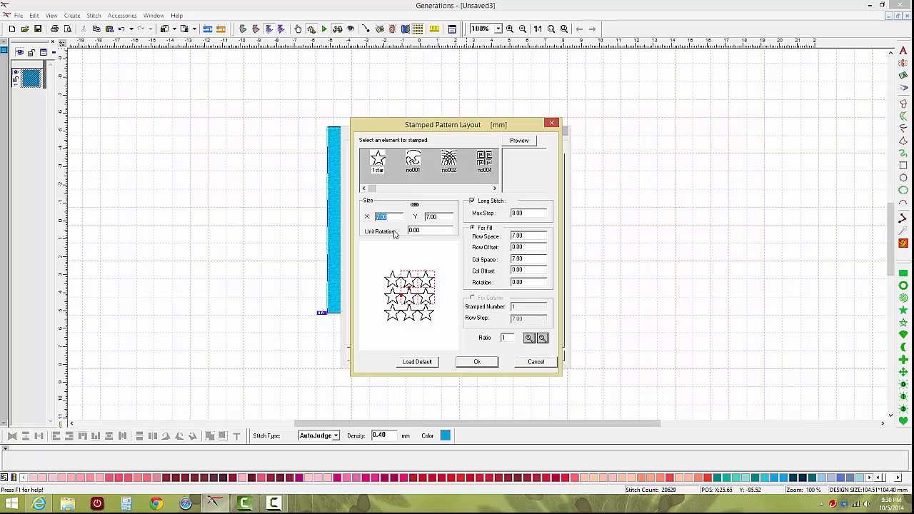
type("9")
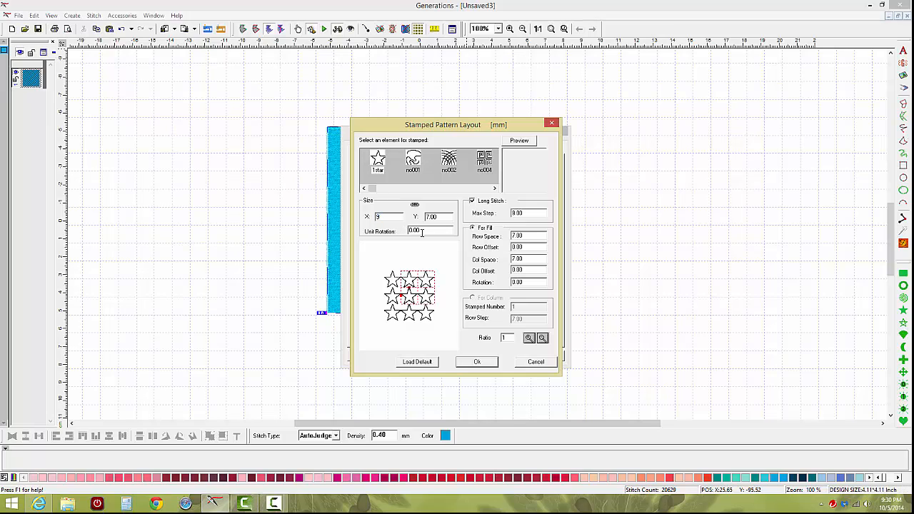
double_click(441, 216)
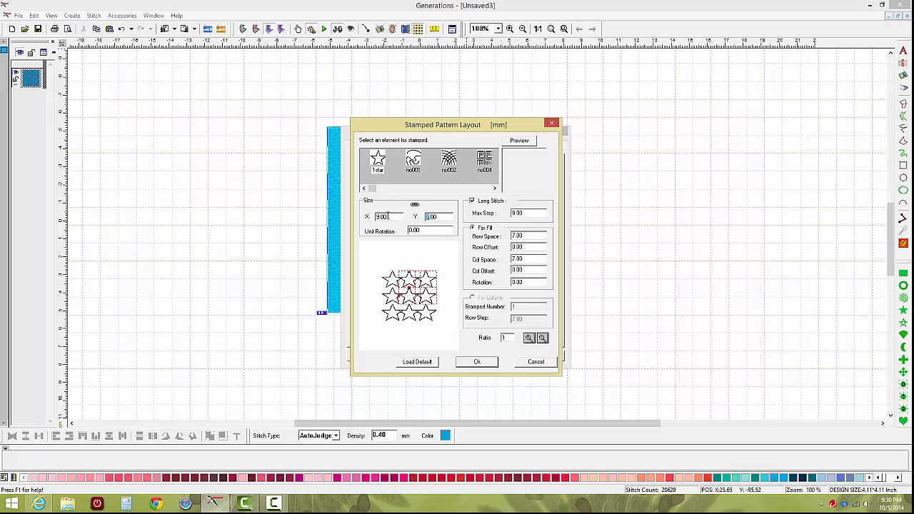
type("7.0")
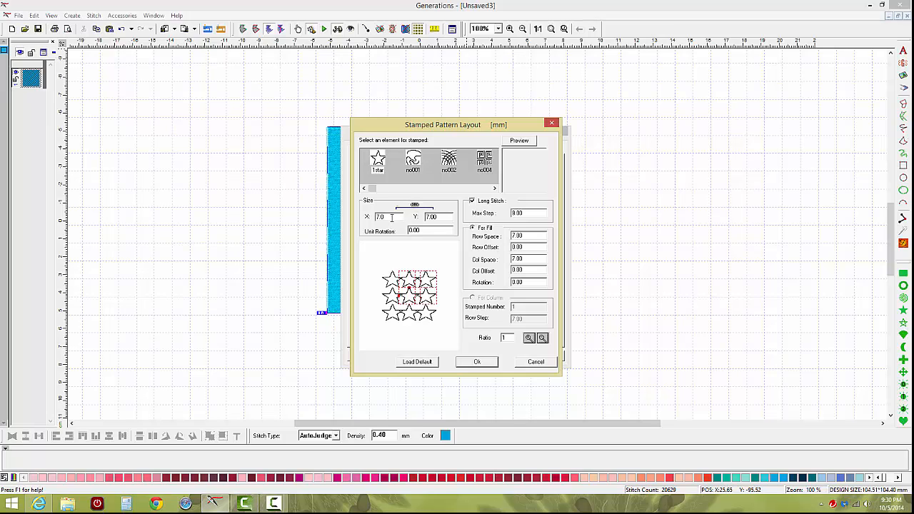
type("9")
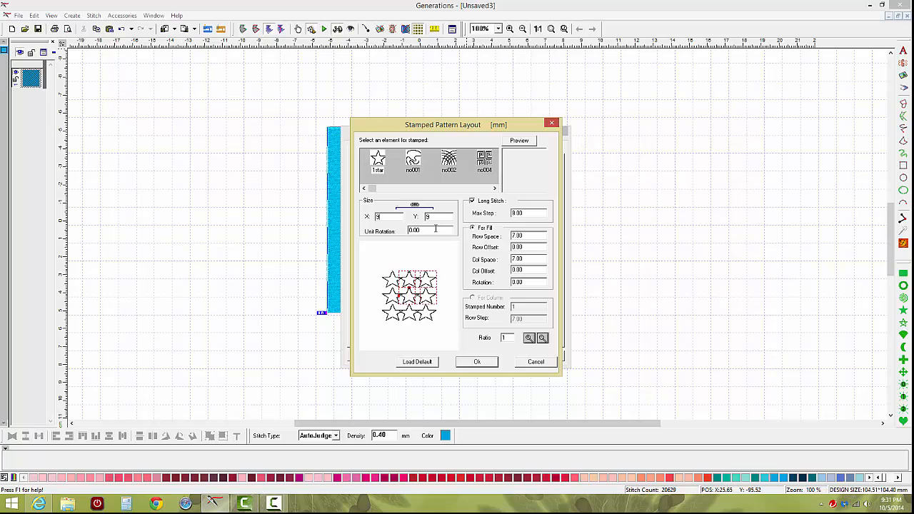
Set the row space and column space of the stamped fill to 9 mm.
double_click(521, 235)
key("Tab")
key("Tab")
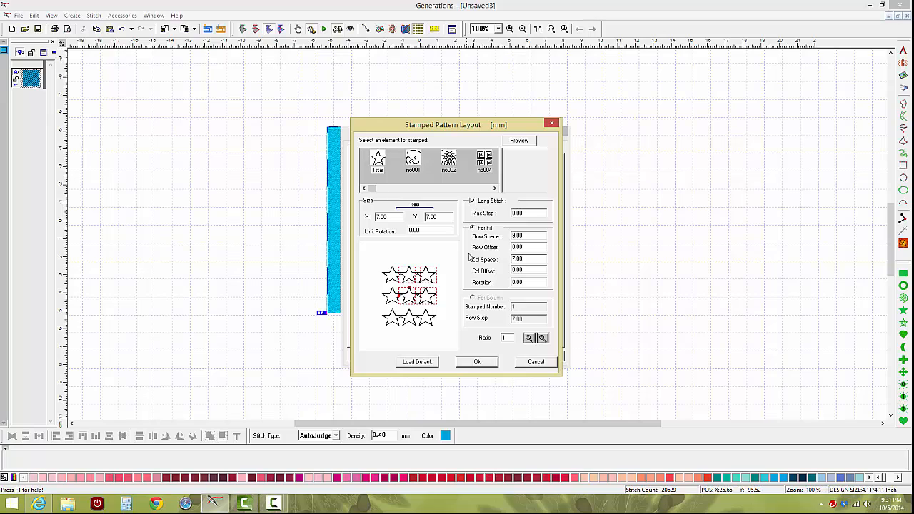
type("9.")
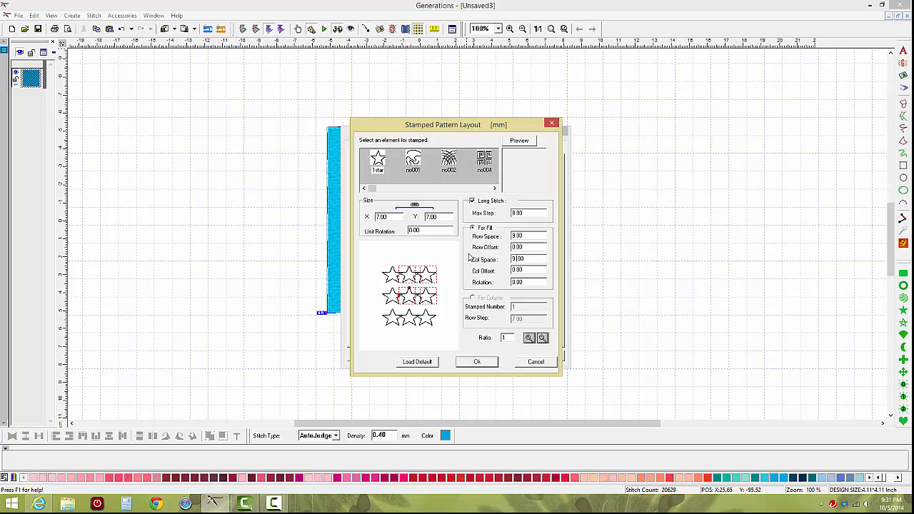
key("Delete")
key("Delete")
key("Delete")
key("Delete")
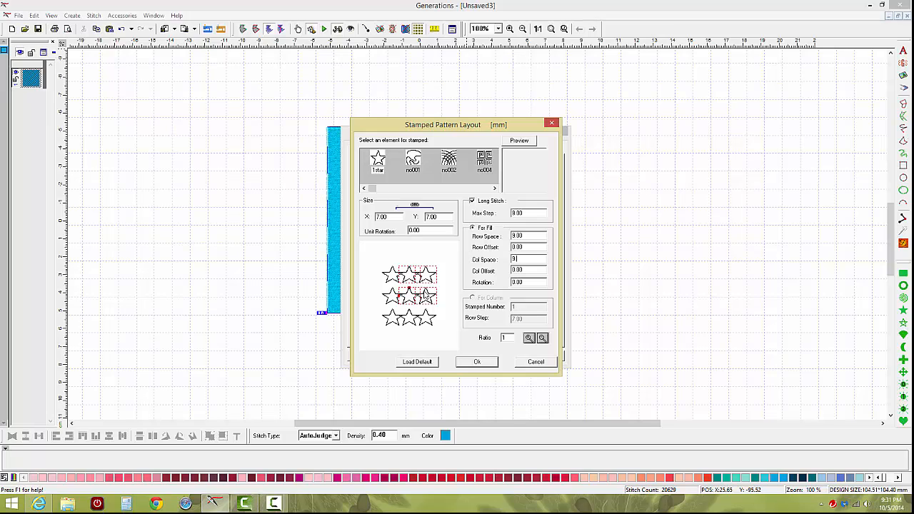
left_click(441, 294)
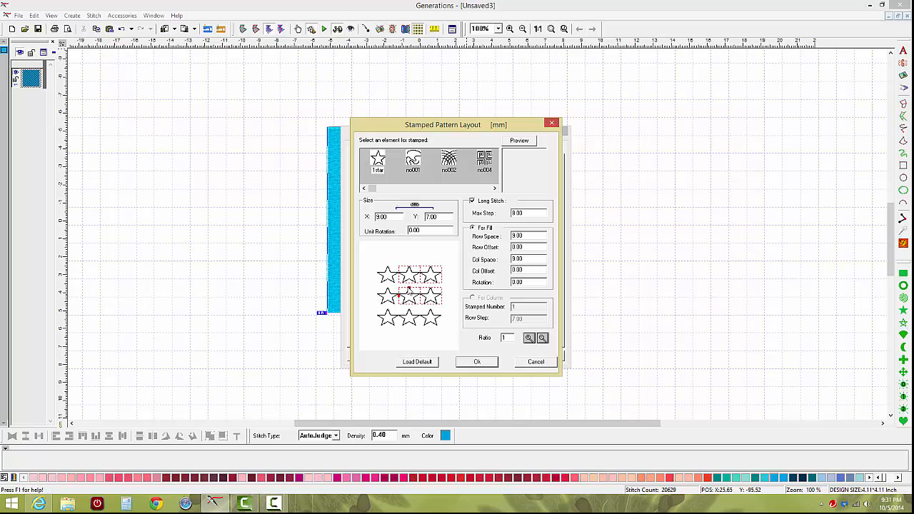
Stretch a star in the layout preview and restore the default layout values.
mouse_move(409, 288)
left_mouse_down()
mouse_move(434, 303)
mouse_move(437, 291)
mouse_move(416, 267)
mouse_move(402, 276)
mouse_move(410, 272)
left_mouse_up()
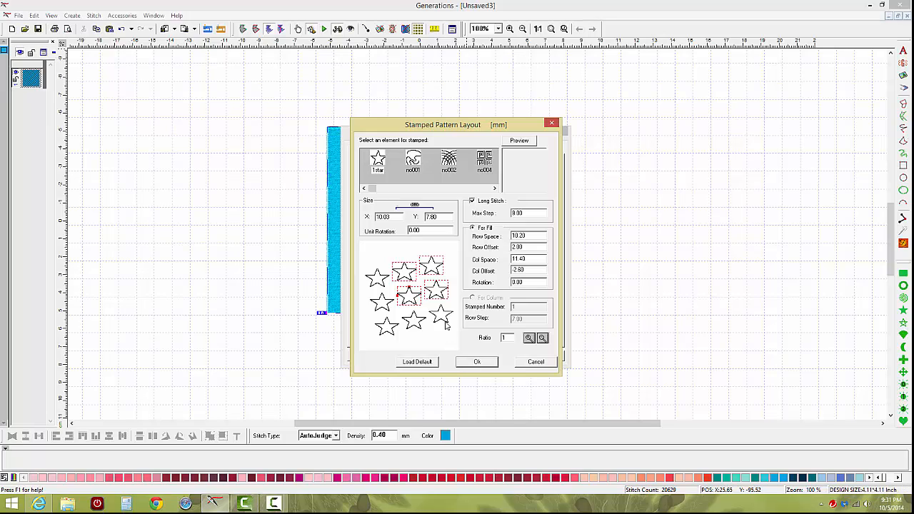
left_click(418, 362)
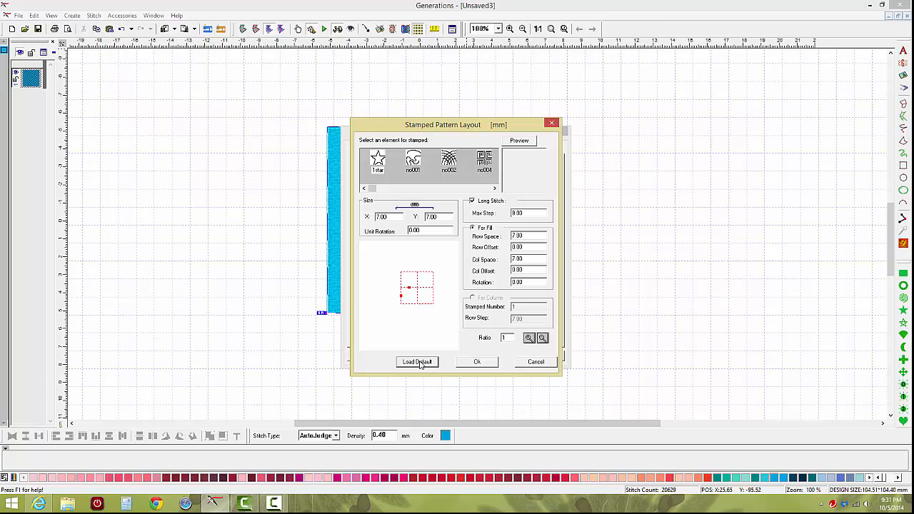
Reselect the 1star element for the stamped fill, briefly previewing the no001 pattern.
left_click(378, 161)
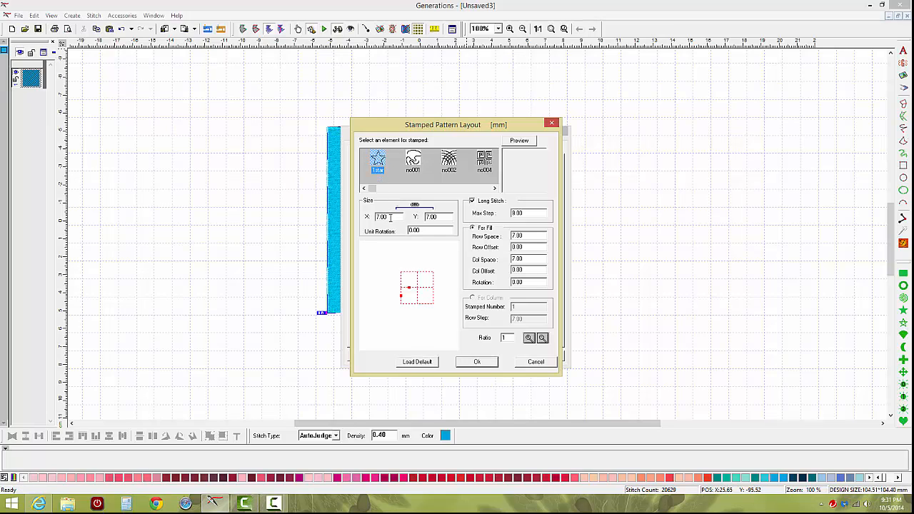
left_click(377, 158)
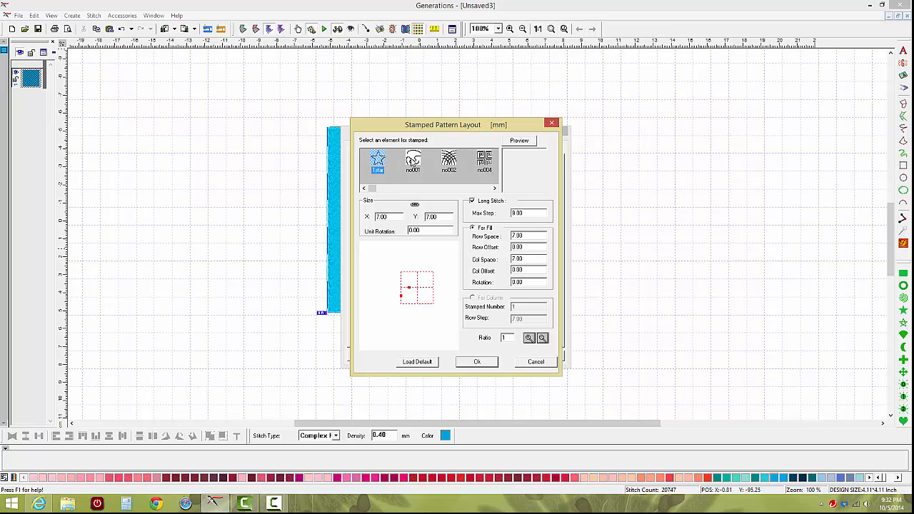
left_click(412, 162)
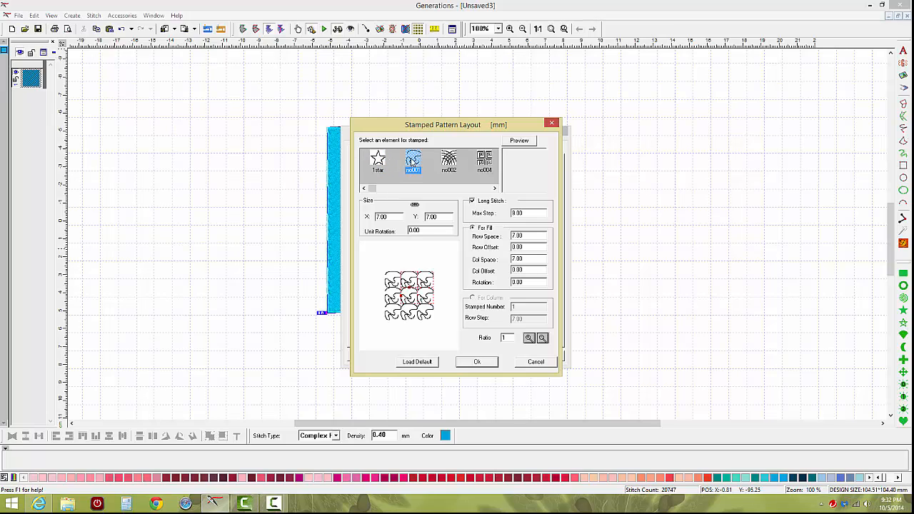
left_click(379, 159)
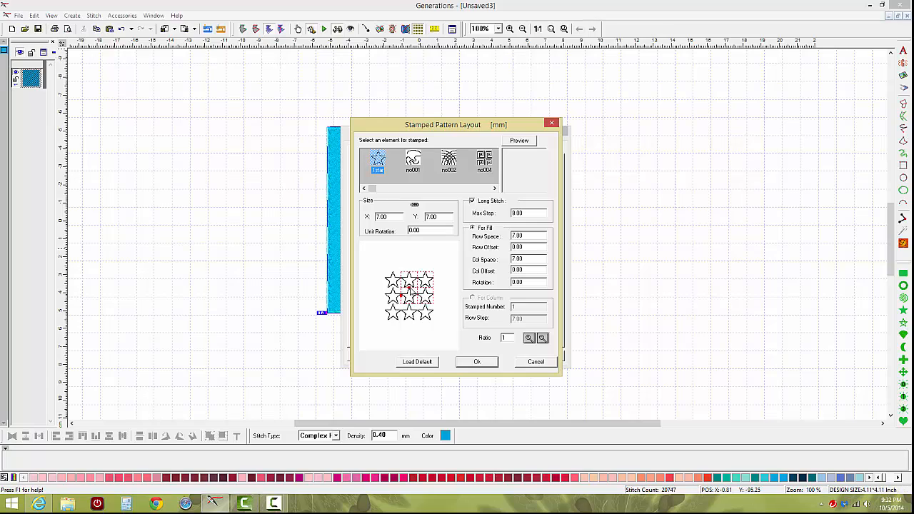
Stretch and rotate the star layout in the preview, then apply the stamped pattern to the square.
left_click_drag(409, 287, 409, 284)
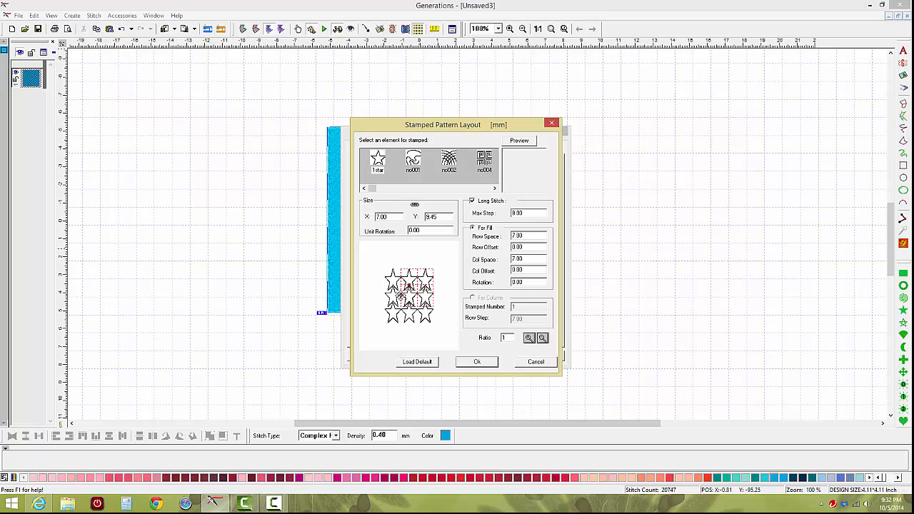
mouse_move(400, 295)
left_mouse_down()
mouse_move(425, 279)
mouse_move(422, 269)
mouse_move(425, 278)
left_mouse_up()
mouse_move(425, 282)
left_mouse_down()
mouse_move(442, 295)
mouse_move(414, 263)
mouse_move(404, 269)
mouse_move(427, 267)
left_mouse_up()
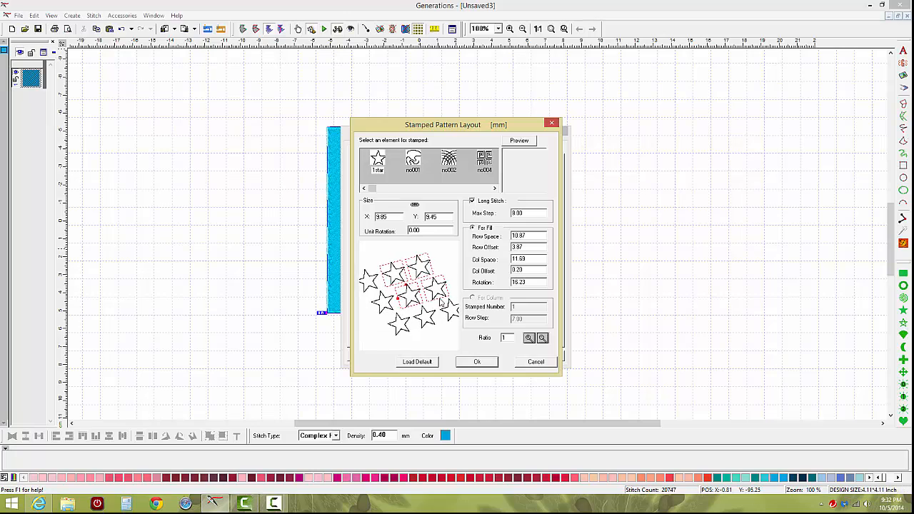
left_click(477, 363)
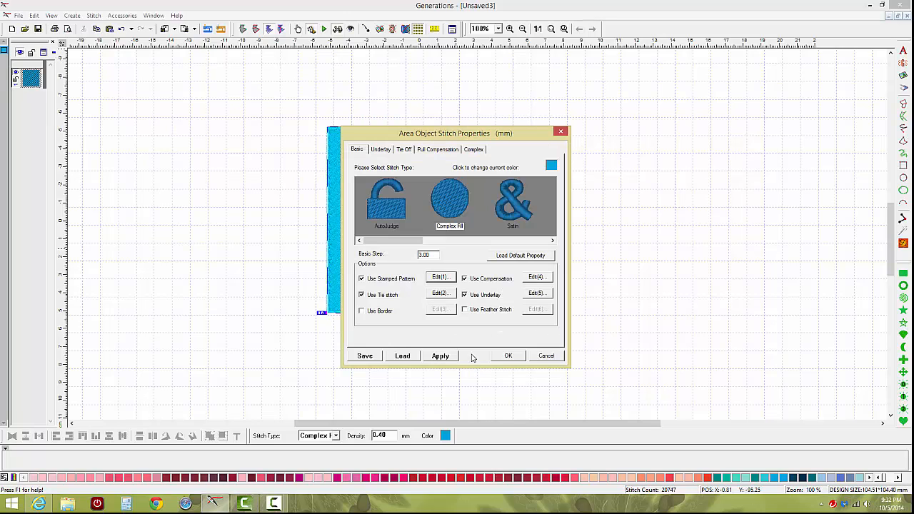
left_click(505, 356)
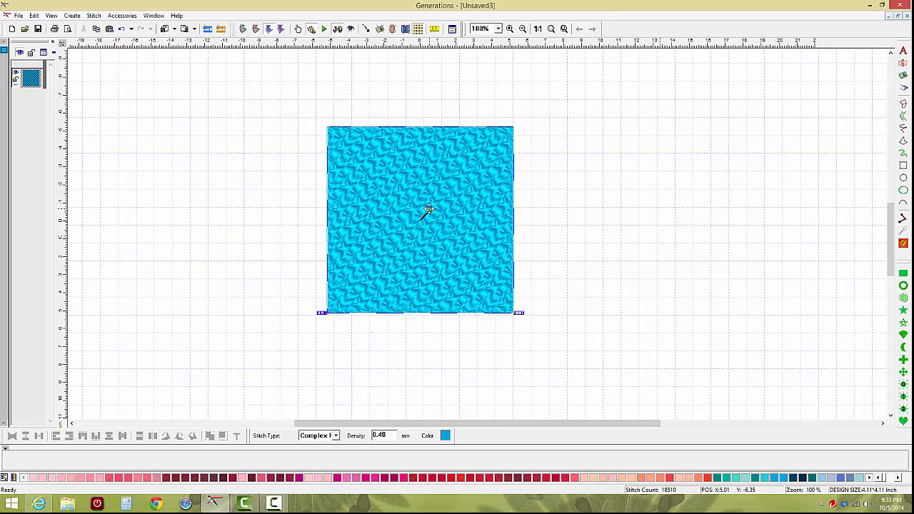
Adjust the square's fill stitch direction interactively from its center.
left_click_drag(426, 210, 419, 210)
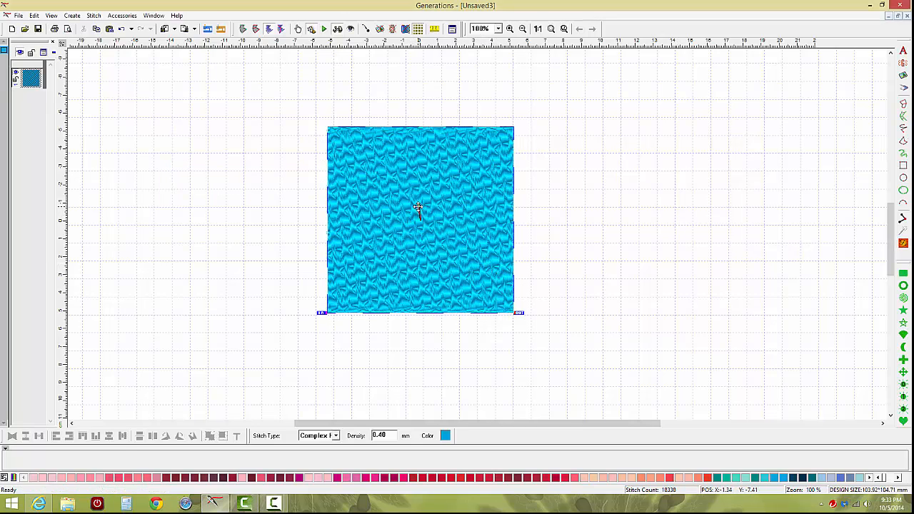
left_click_drag(418, 209, 418, 212)
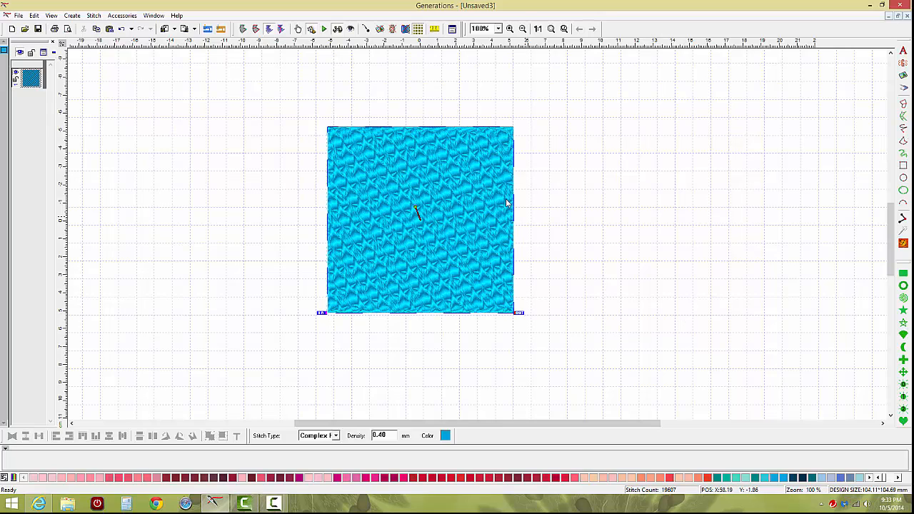
Set the square's basic step to 2.5 mm, review the Complex fill settings and apply.
left_click(452, 29)
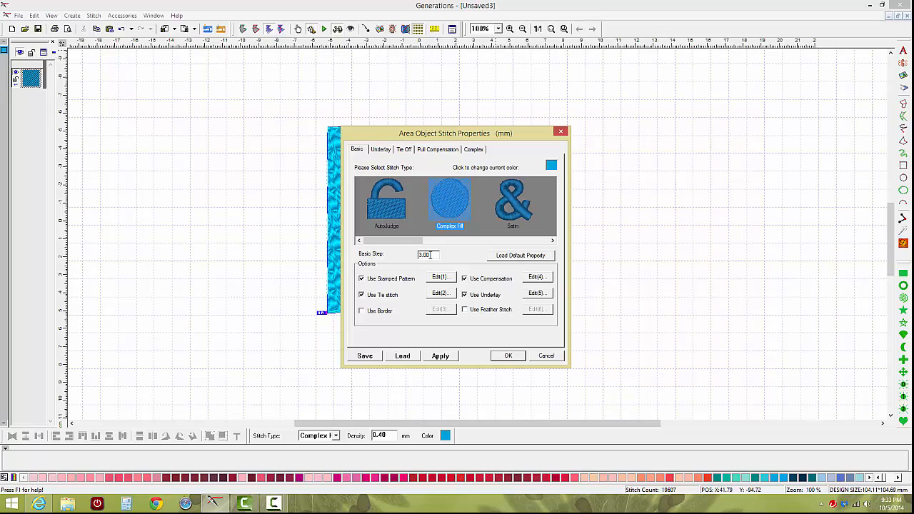
key("Tab")
type("2")
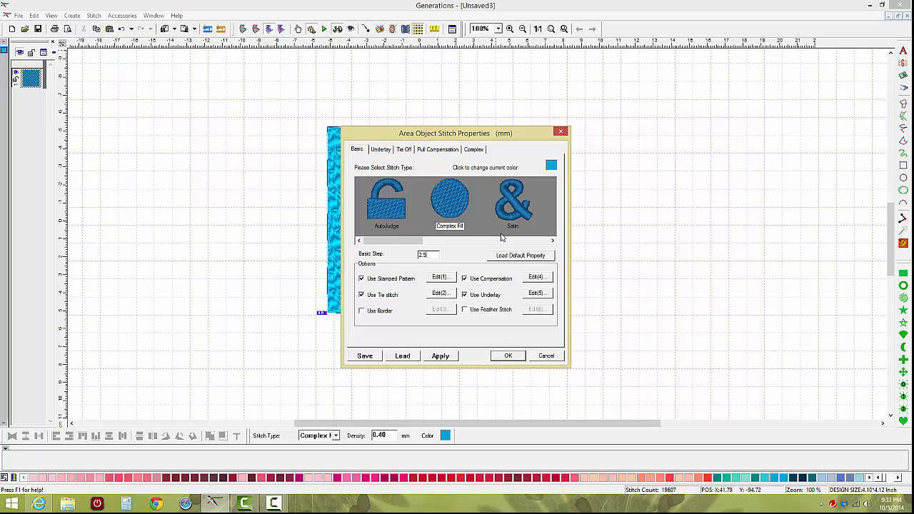
left_click(474, 150)
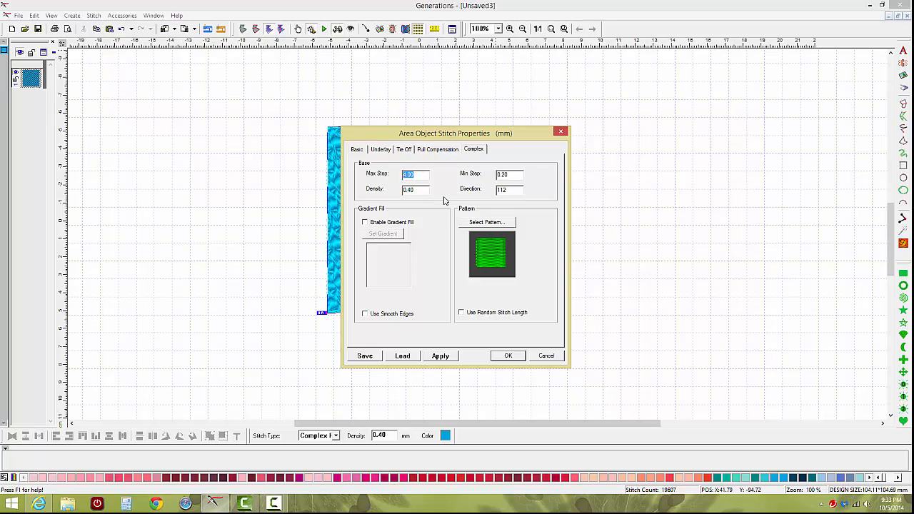
left_click(505, 356)
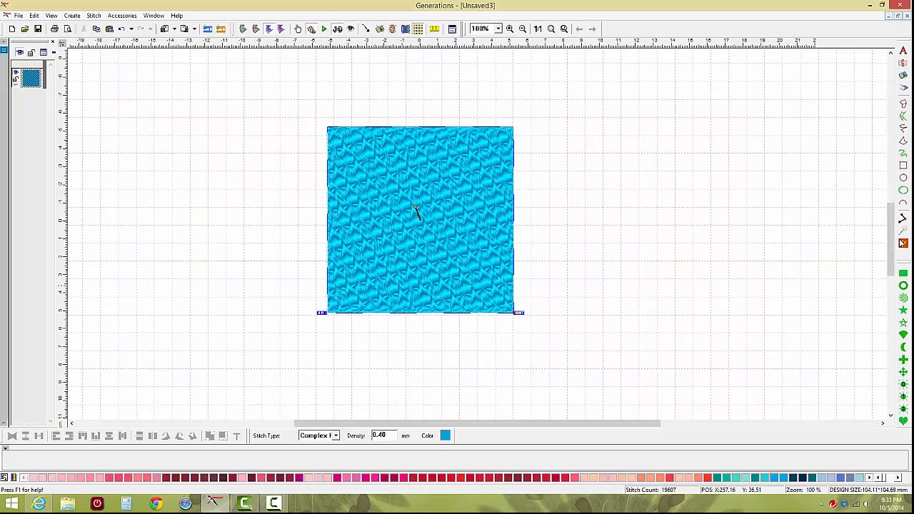